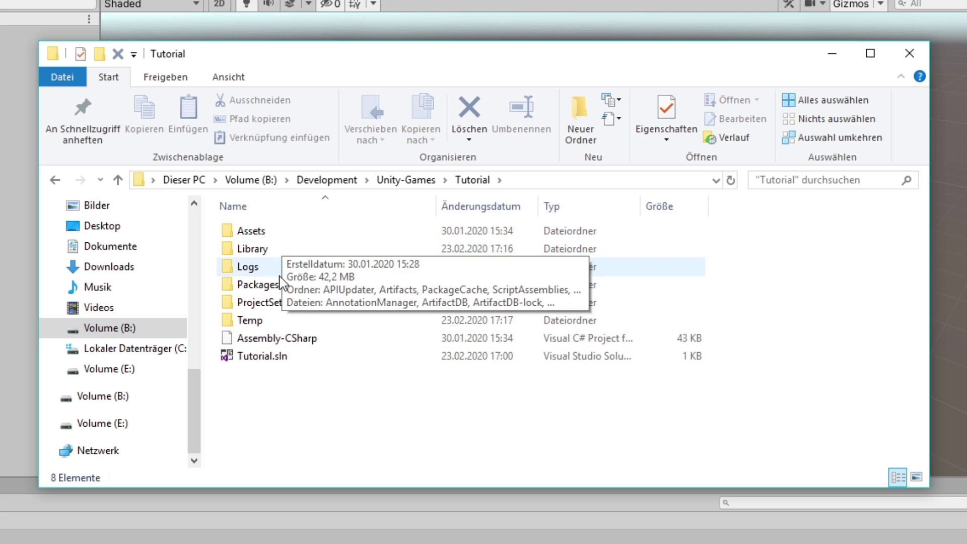
Open the project's Assets folder in File Explorer and select the Scenes folder inside it.
click(294, 233)
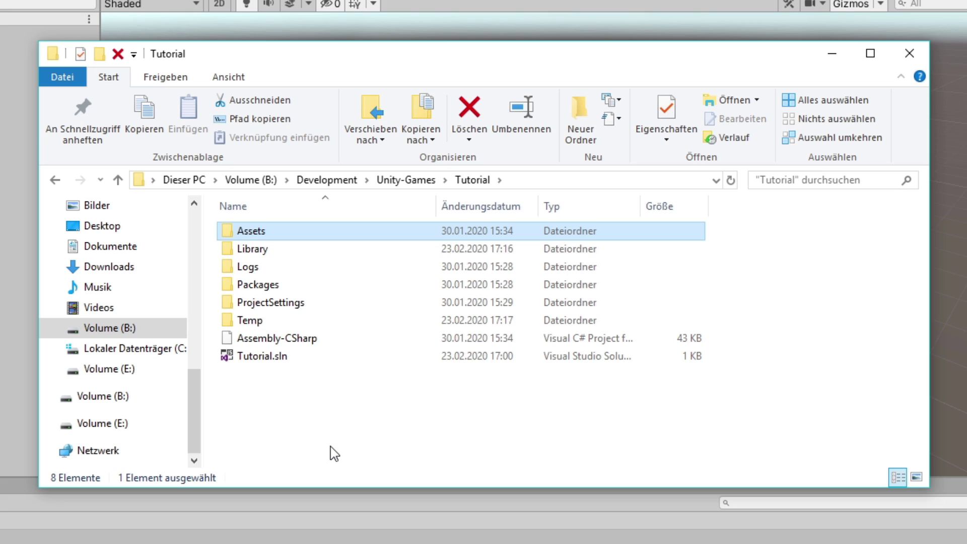
double_click(273, 231)
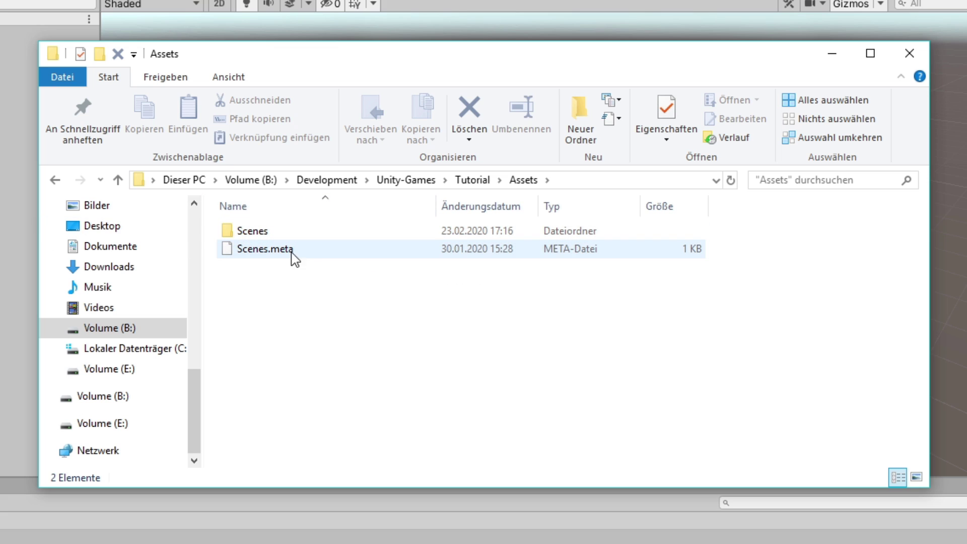
click(277, 236)
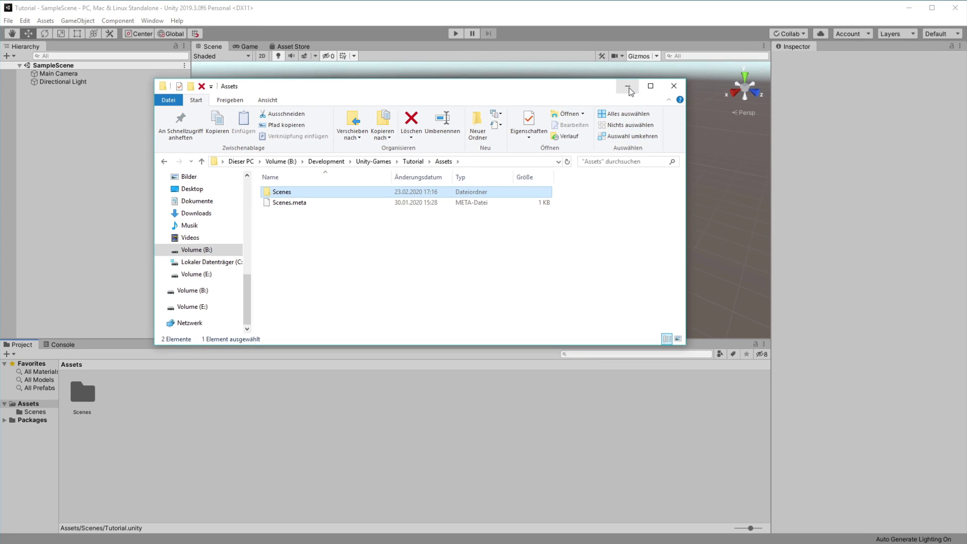
Minimize File Explorer and open Unity's Assets > Scenes folder to show SampleScene.
click(627, 89)
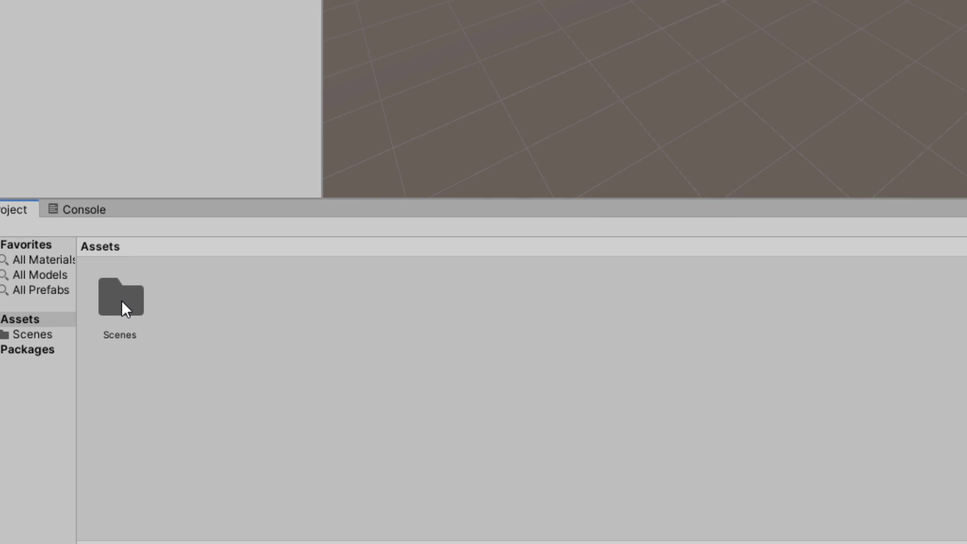
double_click(122, 300)
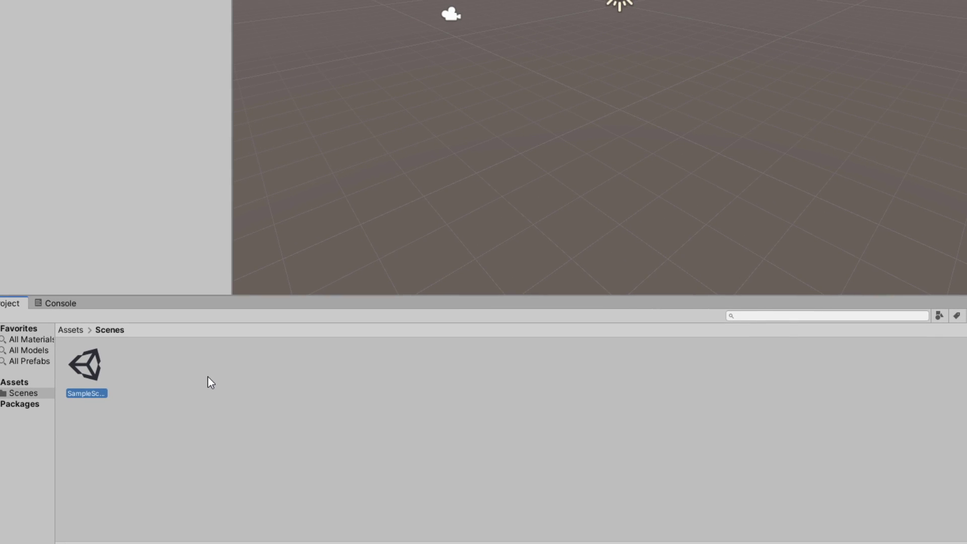
Rename the SampleScene scene to 'Game' and reload it from disk.
right_click(98, 374)
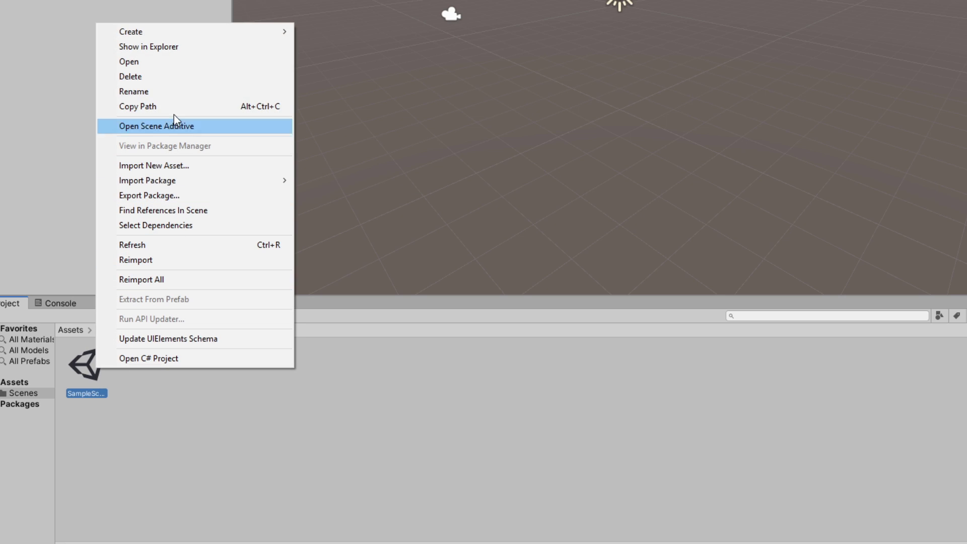
click(174, 89)
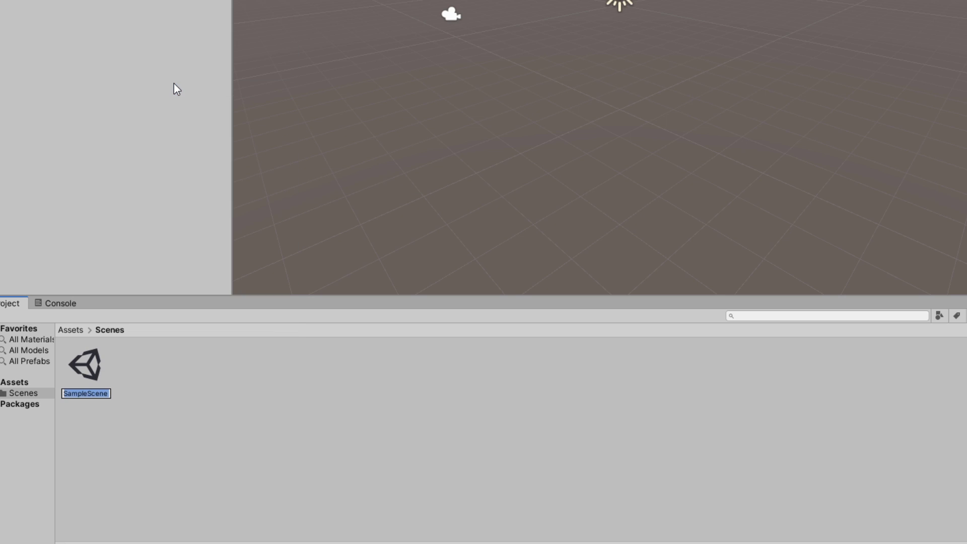
text(Game)
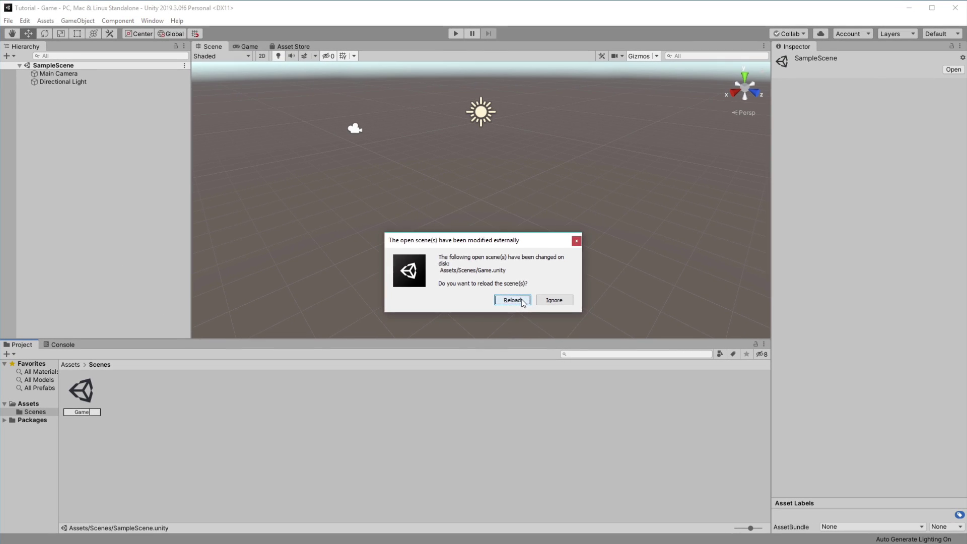
click(661, 243)
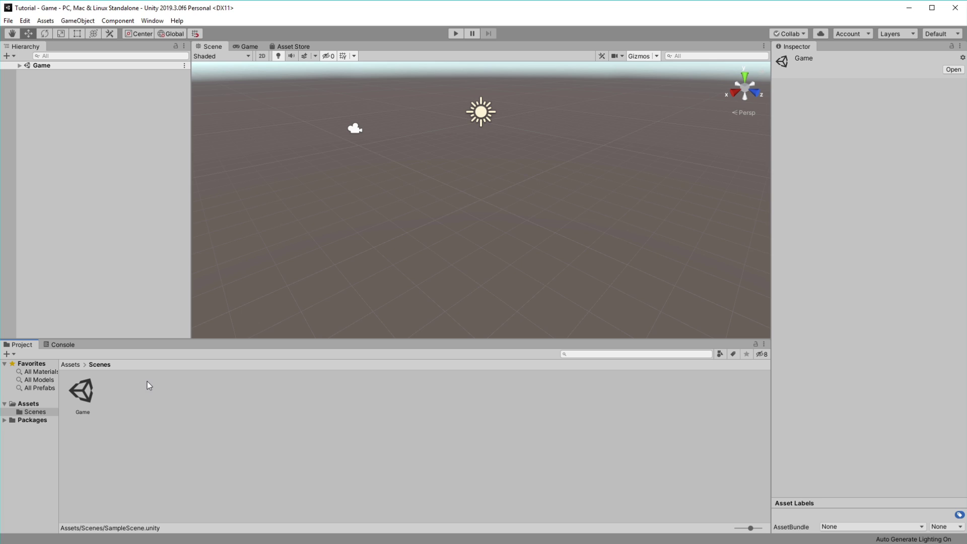
Return the Project panel to the top-level Assets folder.
click(68, 364)
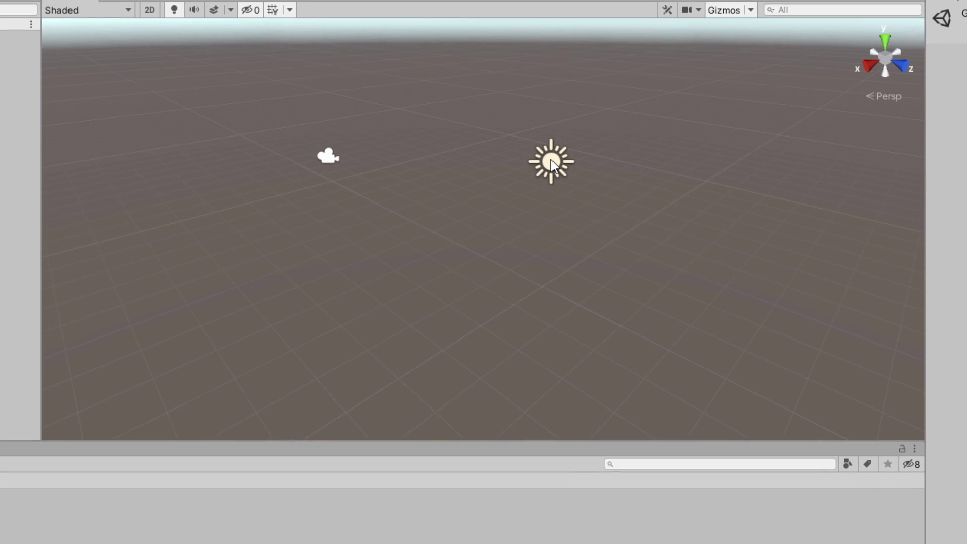
click(531, 159)
click(516, 214)
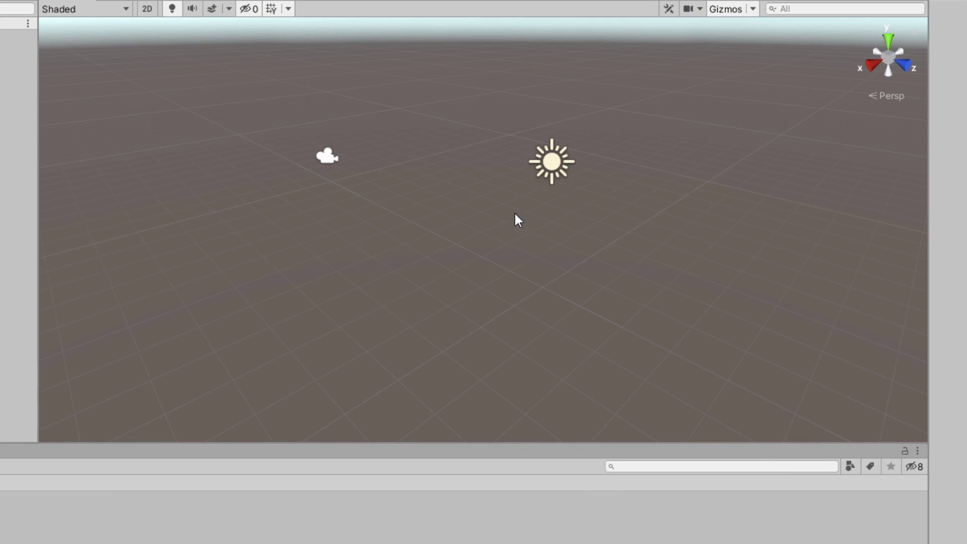
click(325, 151)
mouse_move(428, 191)
middle_down()
mouse_move(285, 232)
mouse_move(384, 237)
middle_up()
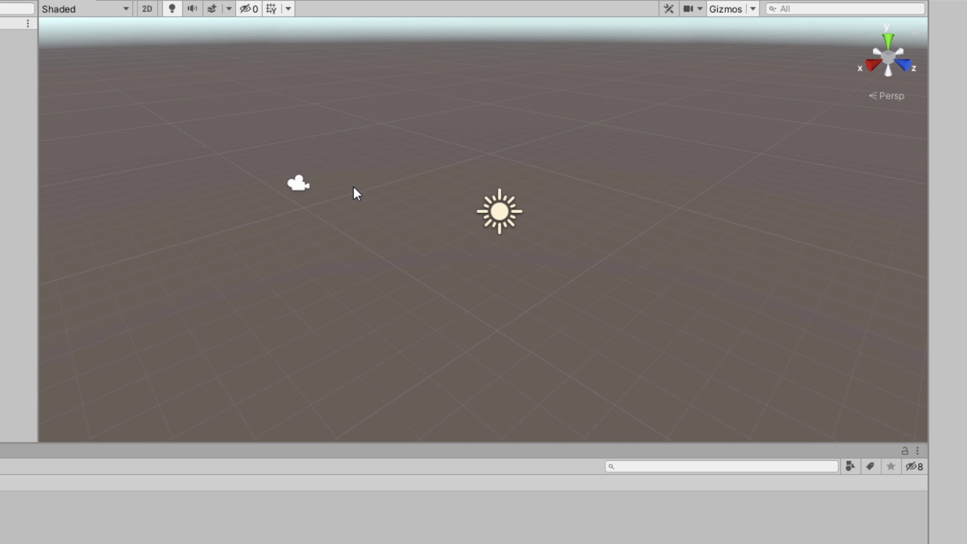
drag(340, 122, 418, 189)
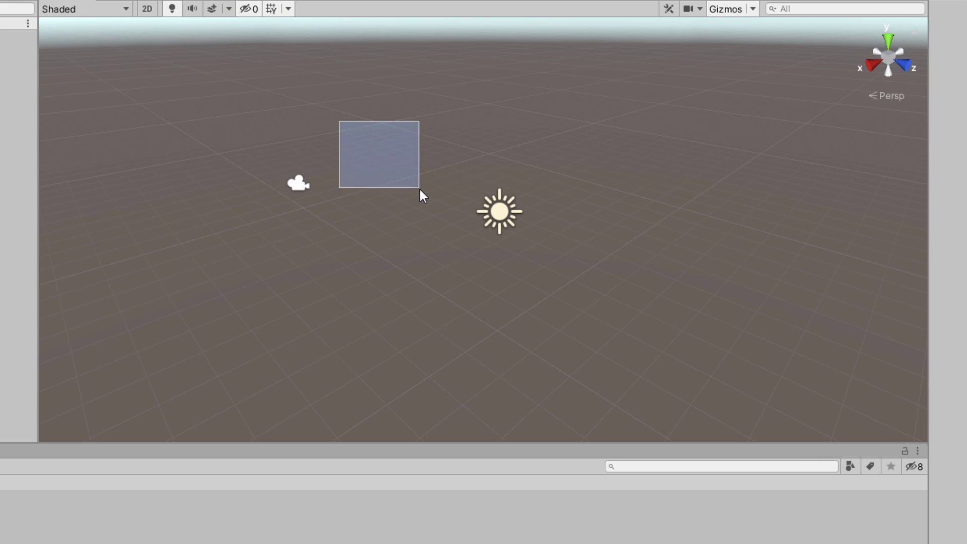
drag(300, 53, 445, 134)
mouse_move(703, 176)
mouse_down()
mouse_move(729, 253)
mouse_move(476, 358)
mouse_up()
click(775, 329)
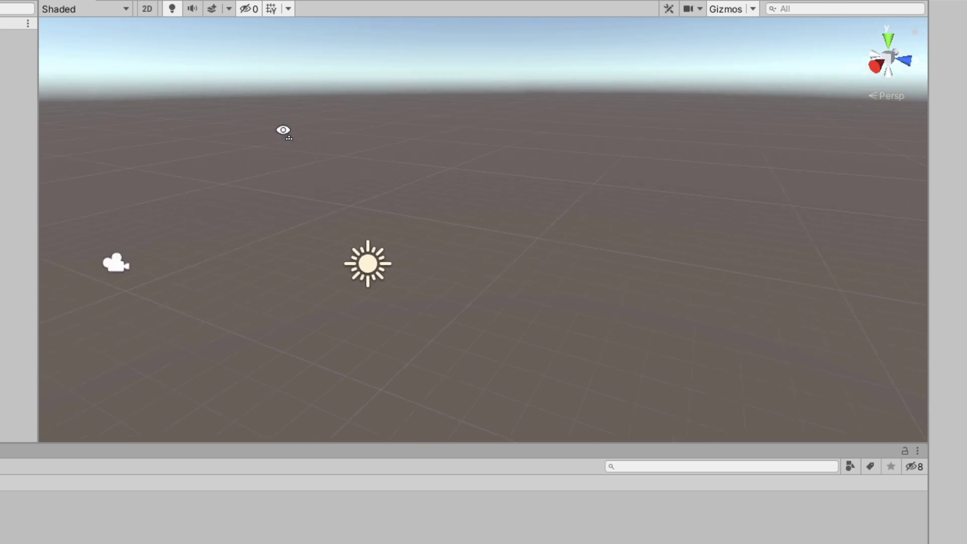
mouse_move(208, 161)
right_down()
mouse_move(68, 131)
mouse_move(283, 133)
mouse_move(151, 127)
right_up()
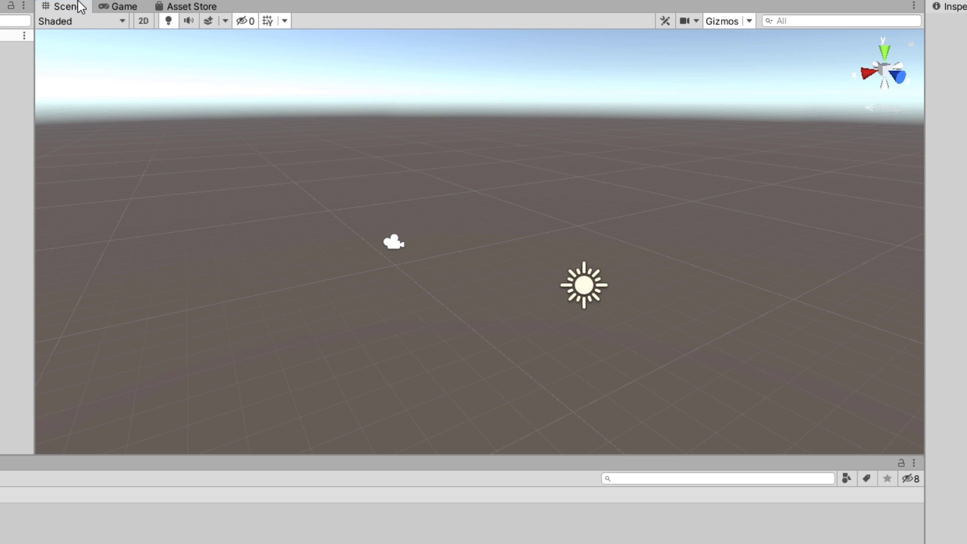
Preview the Game view, play, pause, resume and stop the game, then return to Scene view.
click(130, 11)
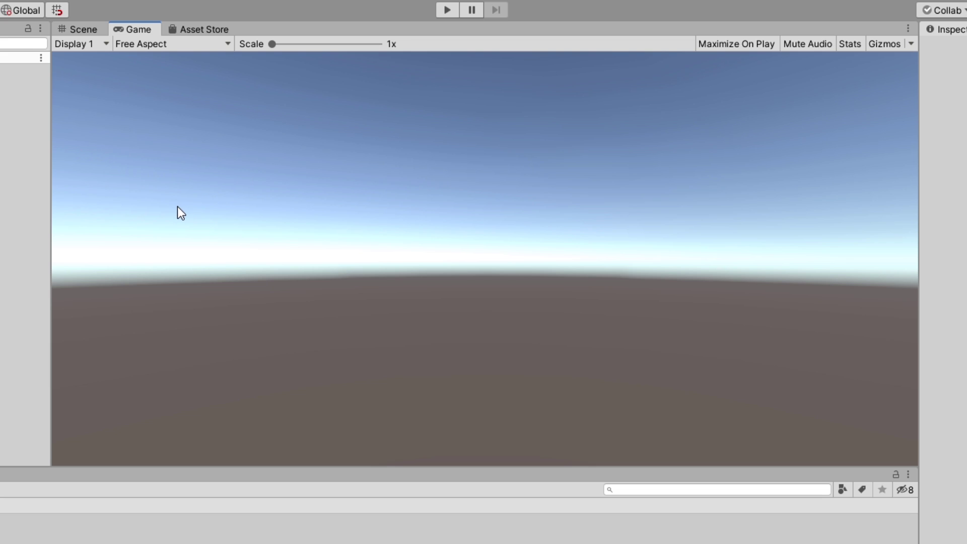
click(447, 10)
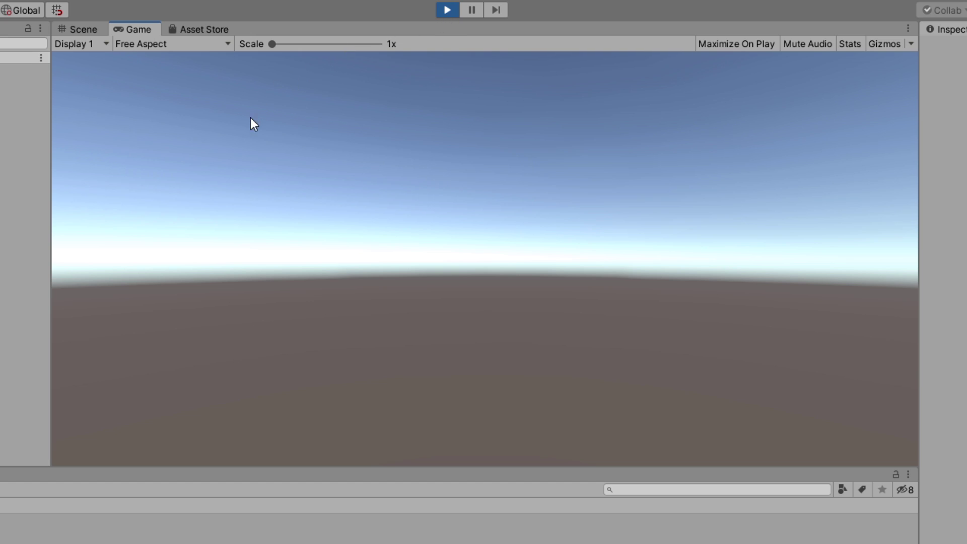
click(473, 10)
click(473, 14)
click(447, 12)
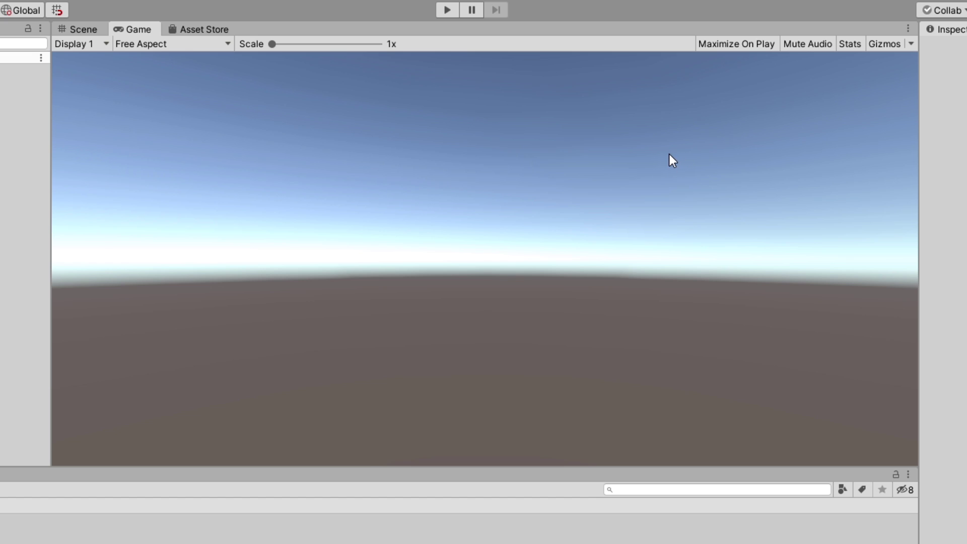
click(75, 29)
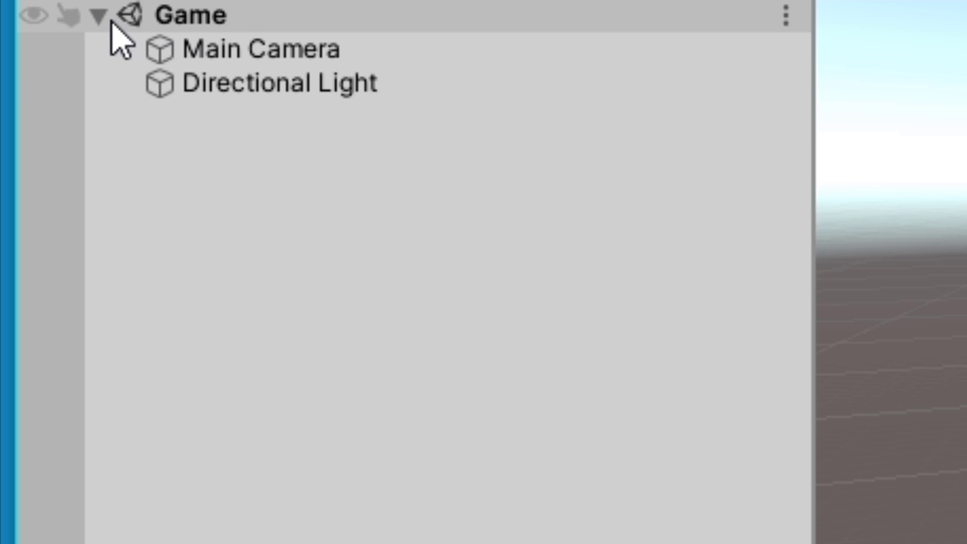
click(187, 19)
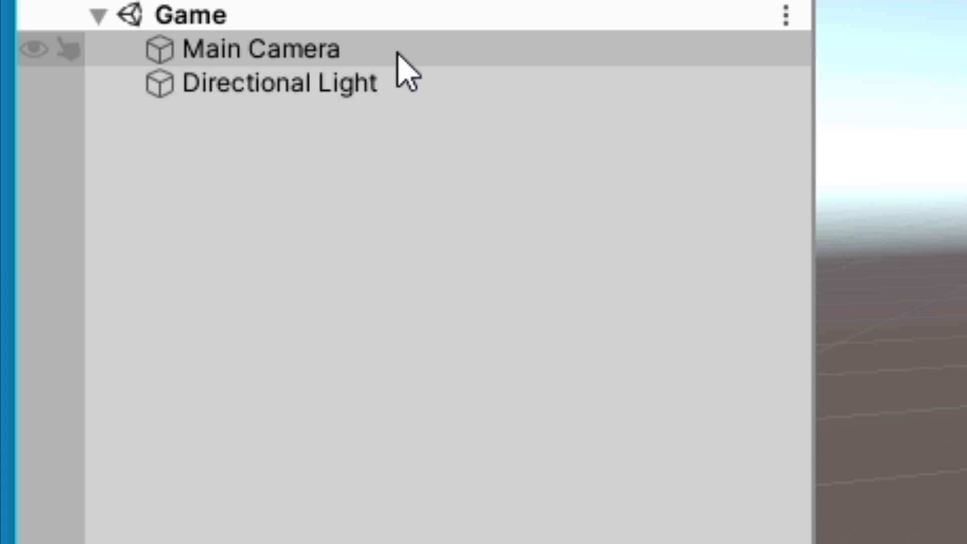
click(379, 62)
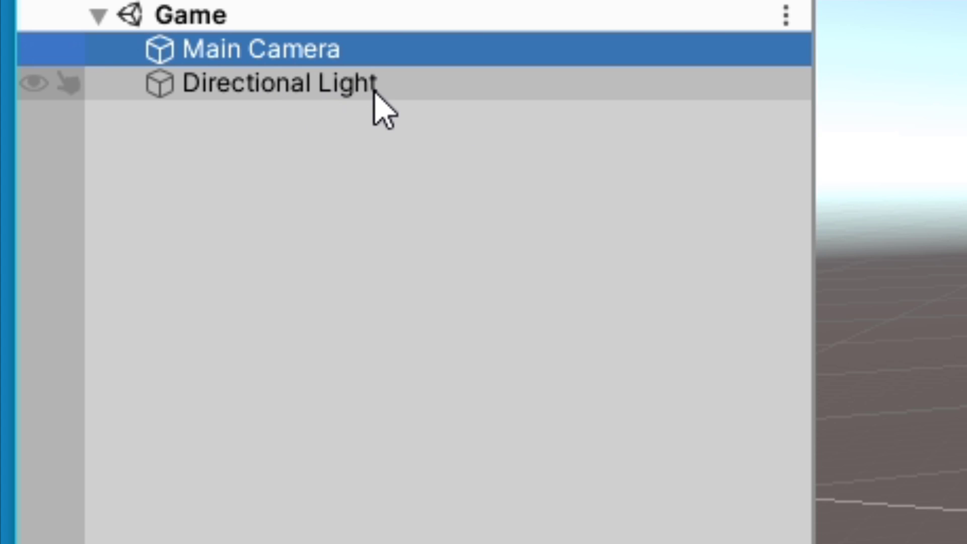
drag(377, 96, 339, 48)
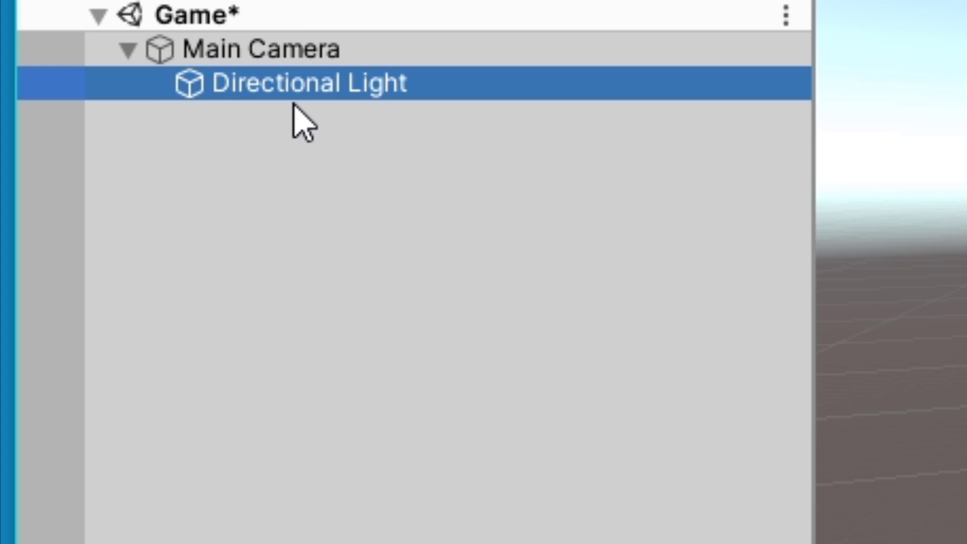
key(ctrl+z)
key(ctrl+z)
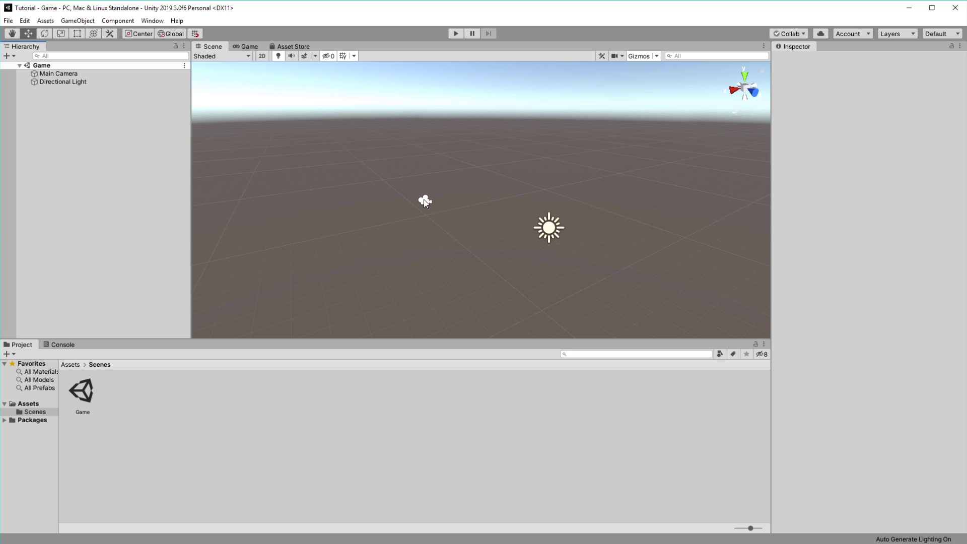
click(548, 231)
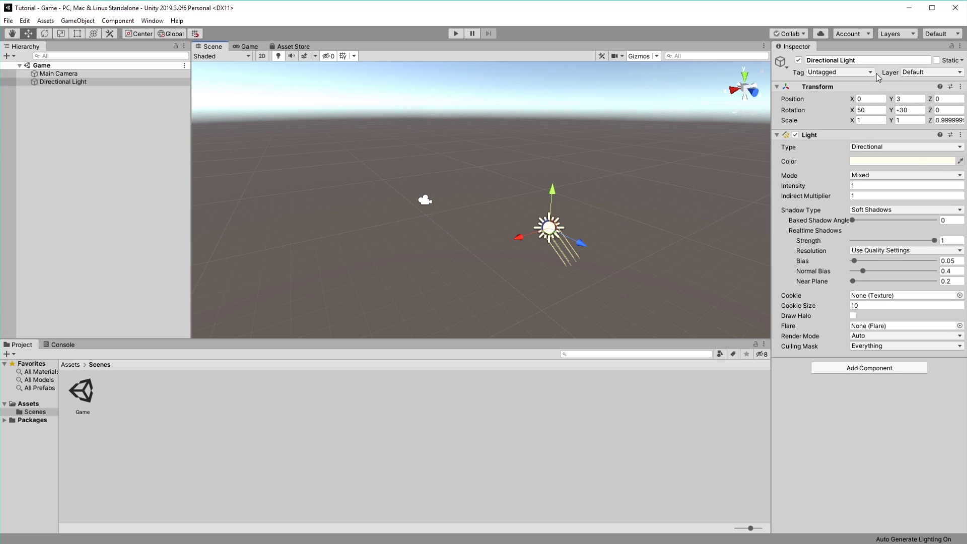
click(663, 150)
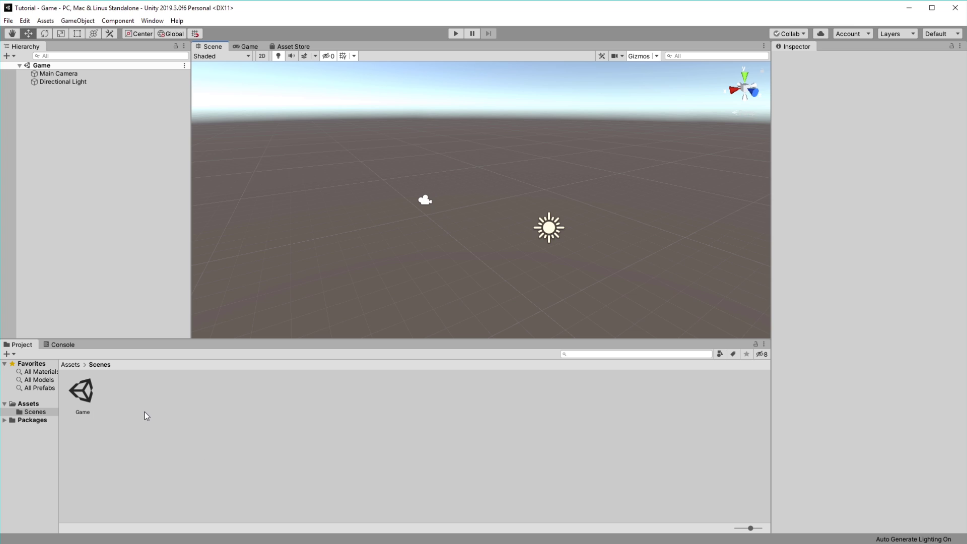
click(248, 49)
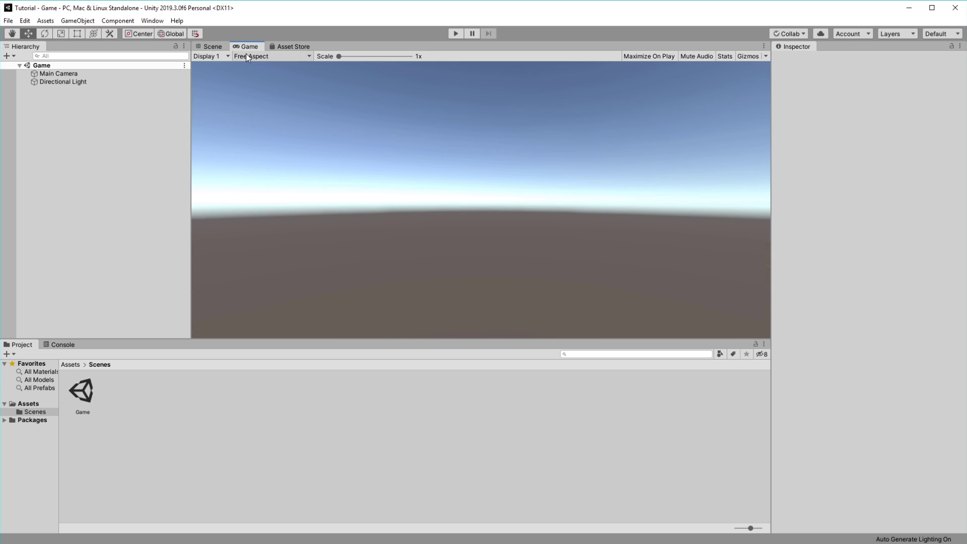
click(213, 48)
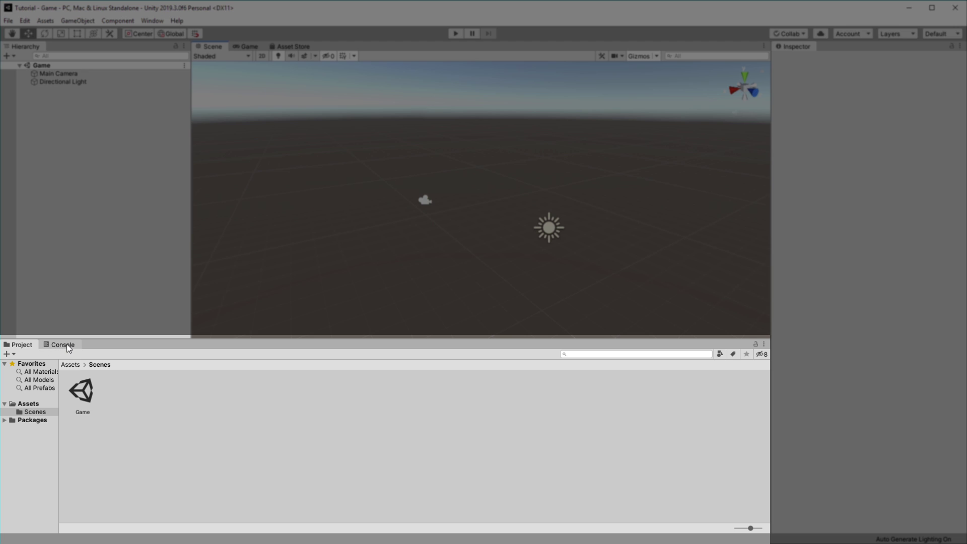
click(62, 347)
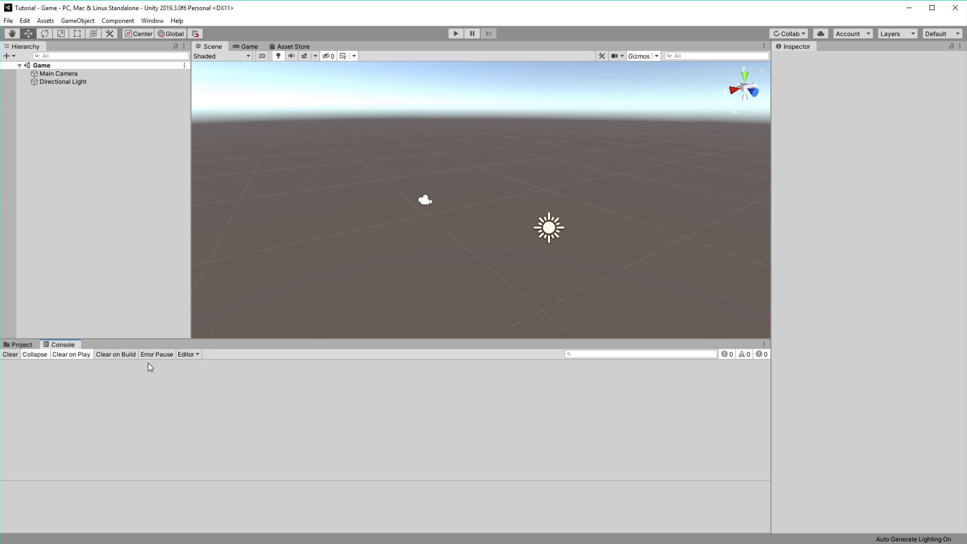
click(28, 347)
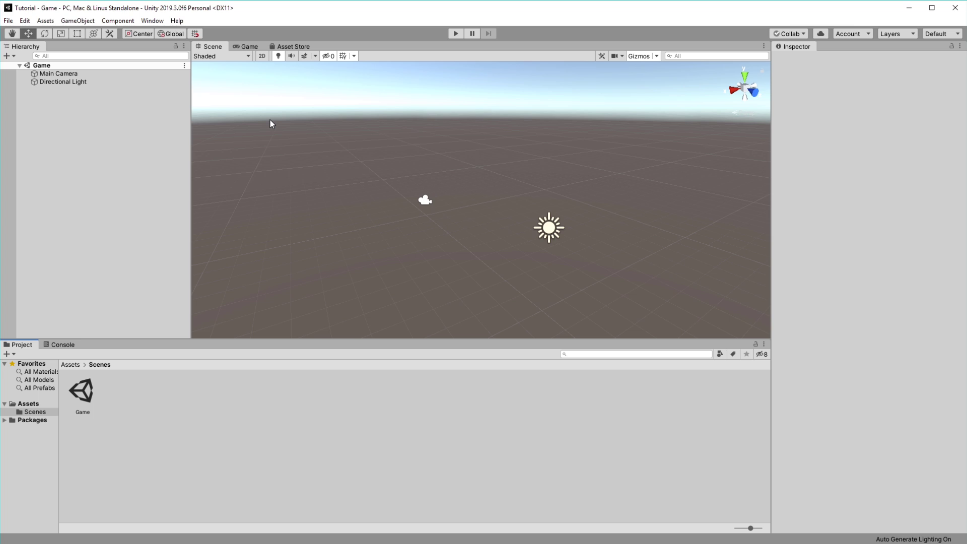
Open the Asset Store tab and browse its banners, asset tiles and category filters.
click(294, 45)
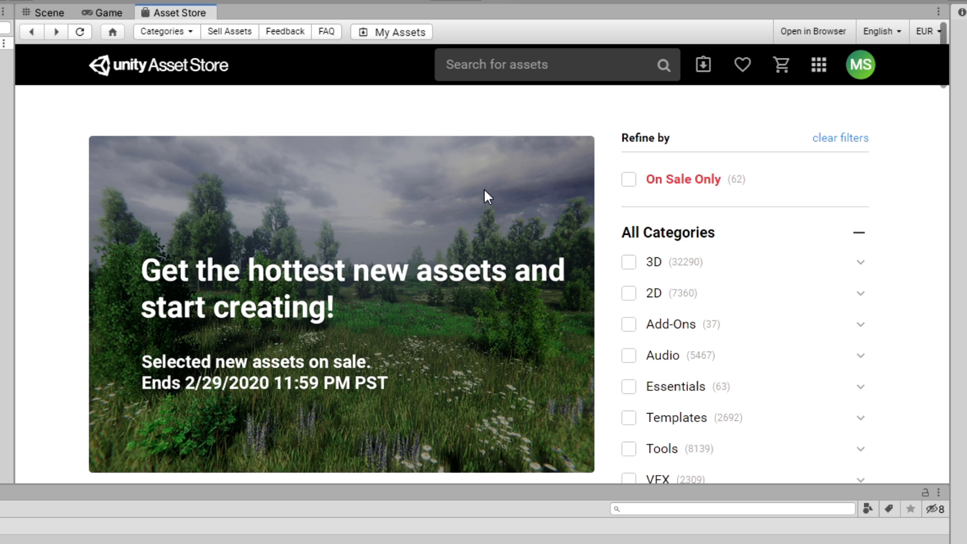
scroll(473, 214, down, 3)
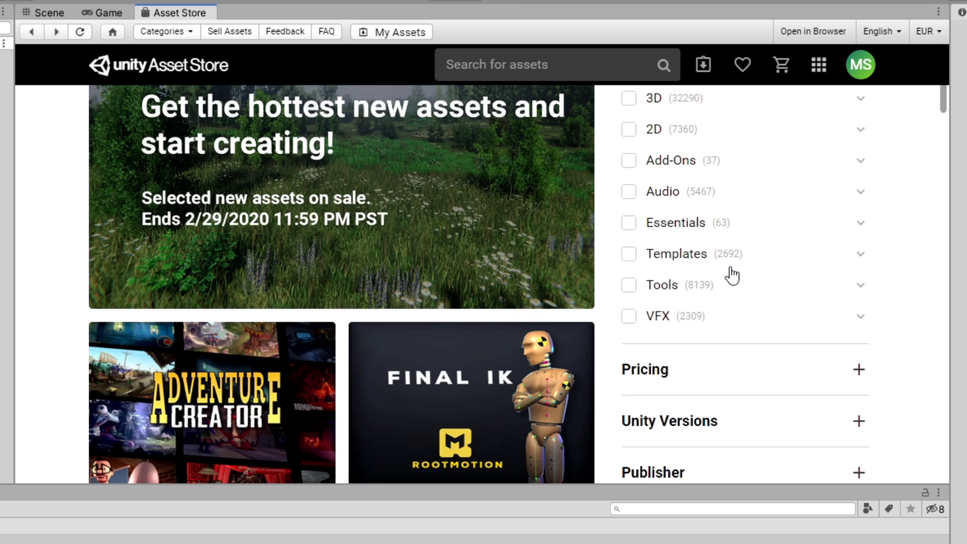
scroll(730, 272, up, 2)
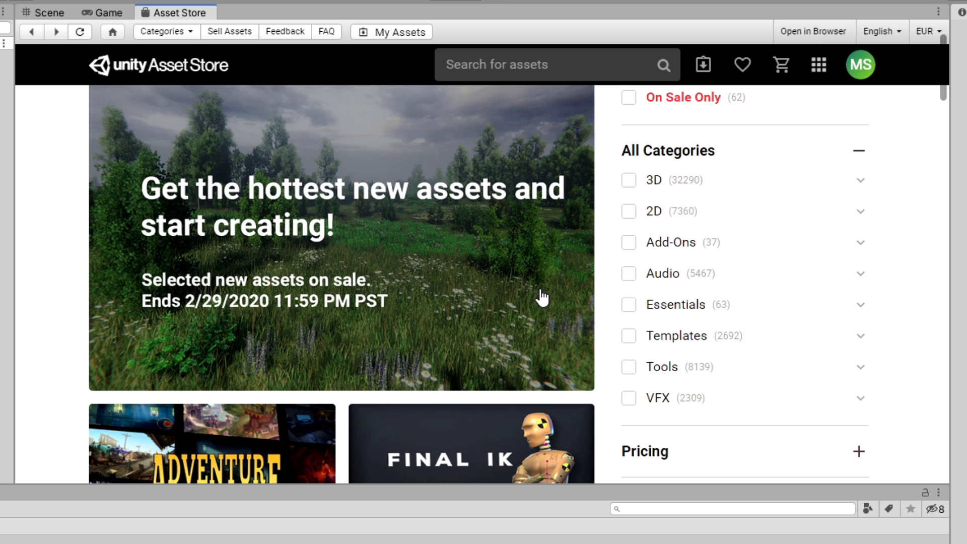
scroll(536, 297, down, 2)
scroll(534, 300, down, 6)
scroll(524, 311, down, 2)
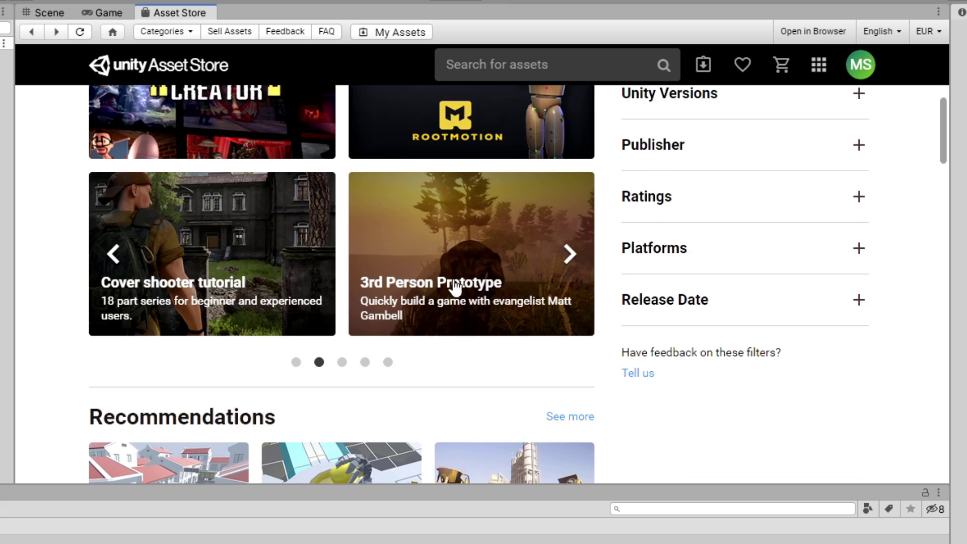
scroll(453, 287, down, 6)
scroll(554, 329, up, 8)
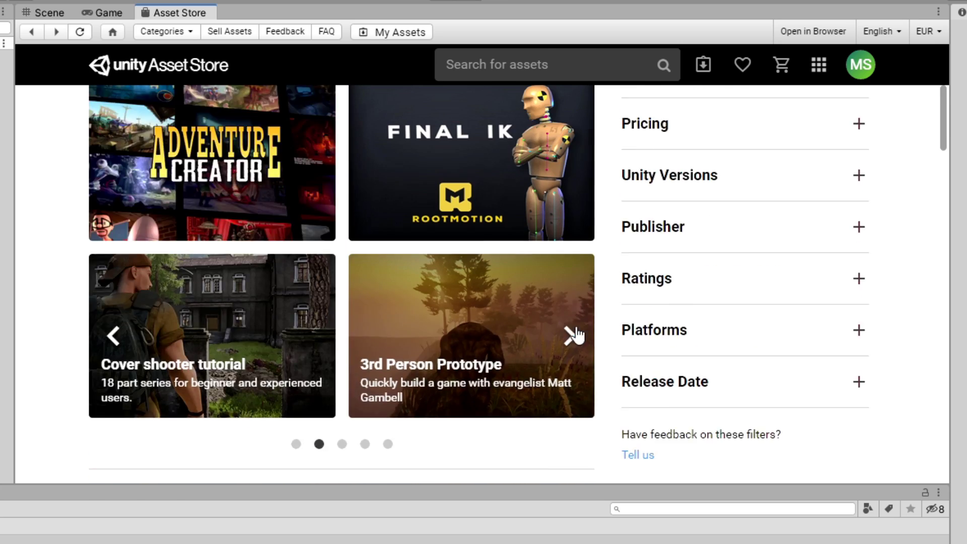
scroll(575, 334, up, 4)
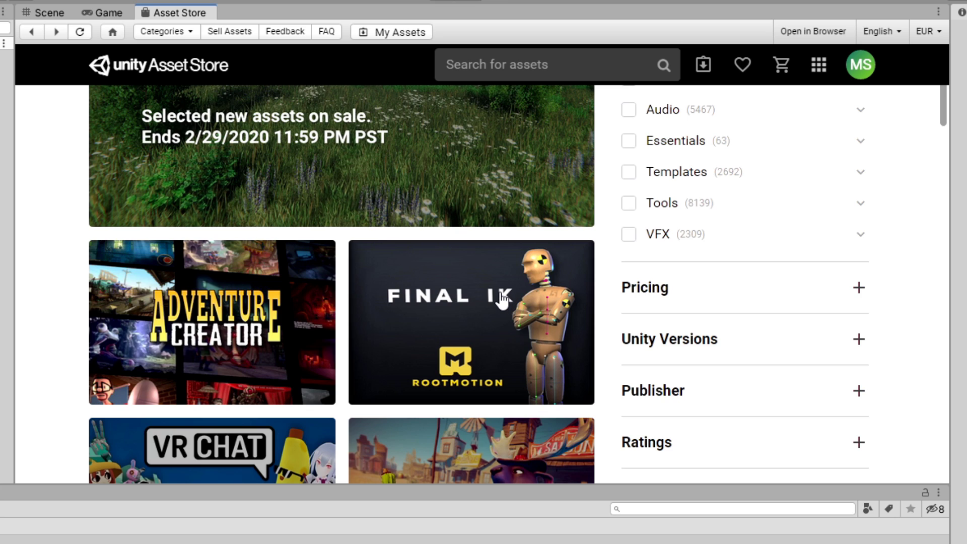
scroll(502, 301, up, 5)
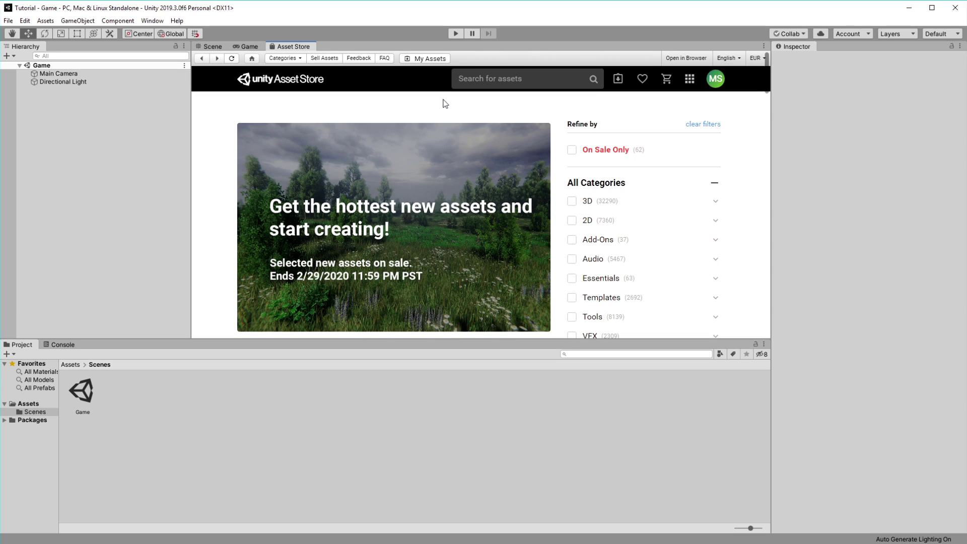
Return to the Scene view and pan so the camera and light shift up-left.
click(211, 46)
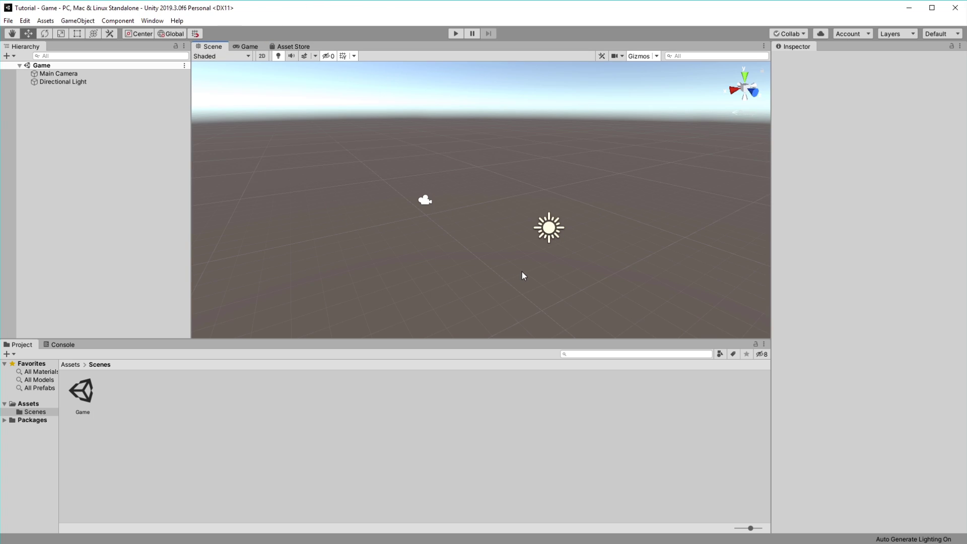
middle_drag(522, 271, 480, 215)
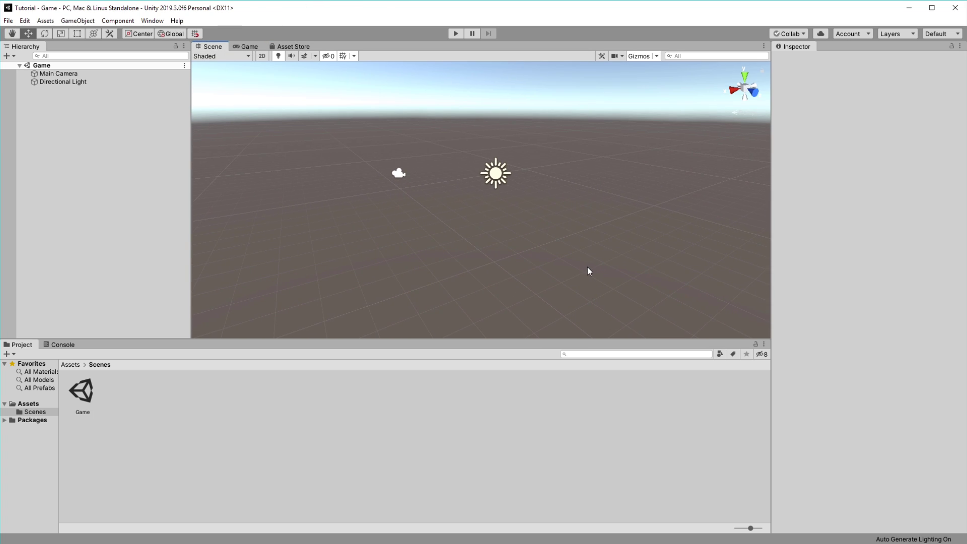